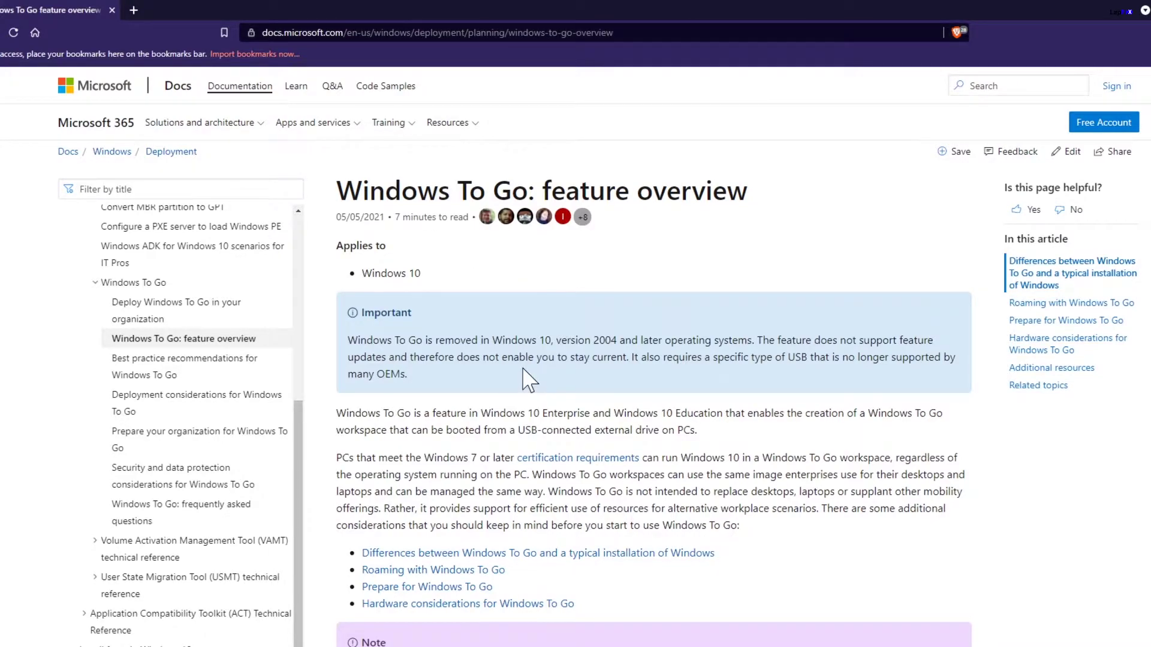
Read the Important notice on the Windows To Go feature overview page about the feature's removal and update support
scroll(527, 369, down, 3)
scroll(527, 359, up, 3)
drag(348, 340, 556, 340)
click(423, 324)
drag(592, 340, 620, 340)
click(619, 339)
drag(353, 356, 400, 356)
click(401, 358)
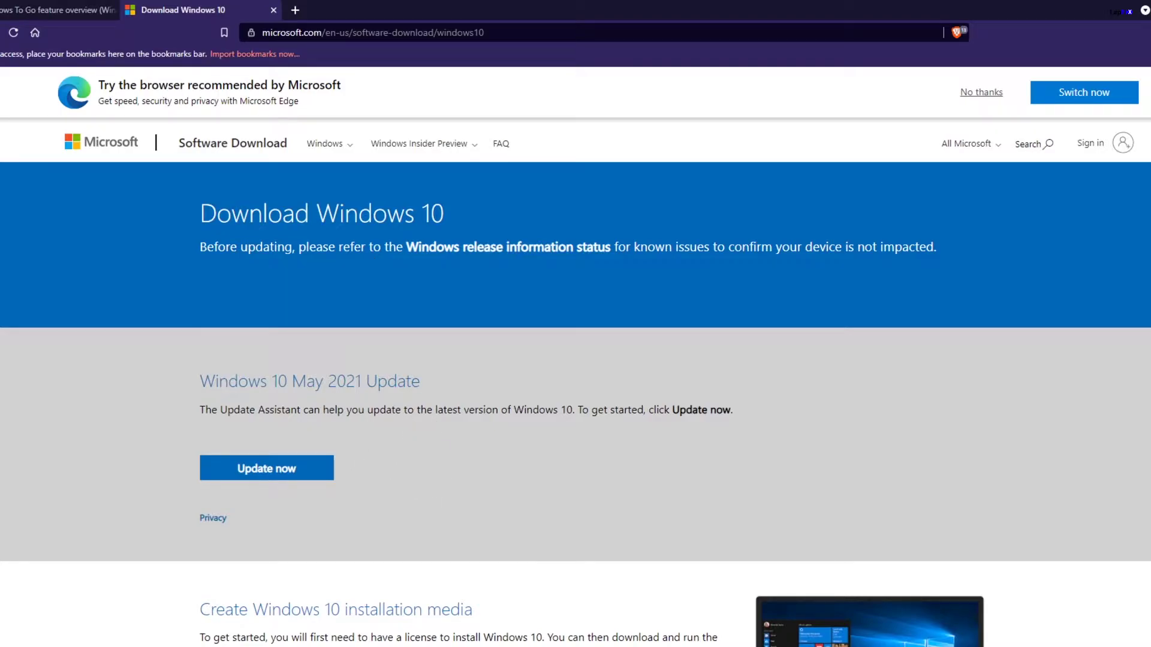
Download the Windows 10 media creation tool from the Download Windows 10 page, saving MediaCreationTool21H1.exe in Downloads
scroll(575, 360, down, 2)
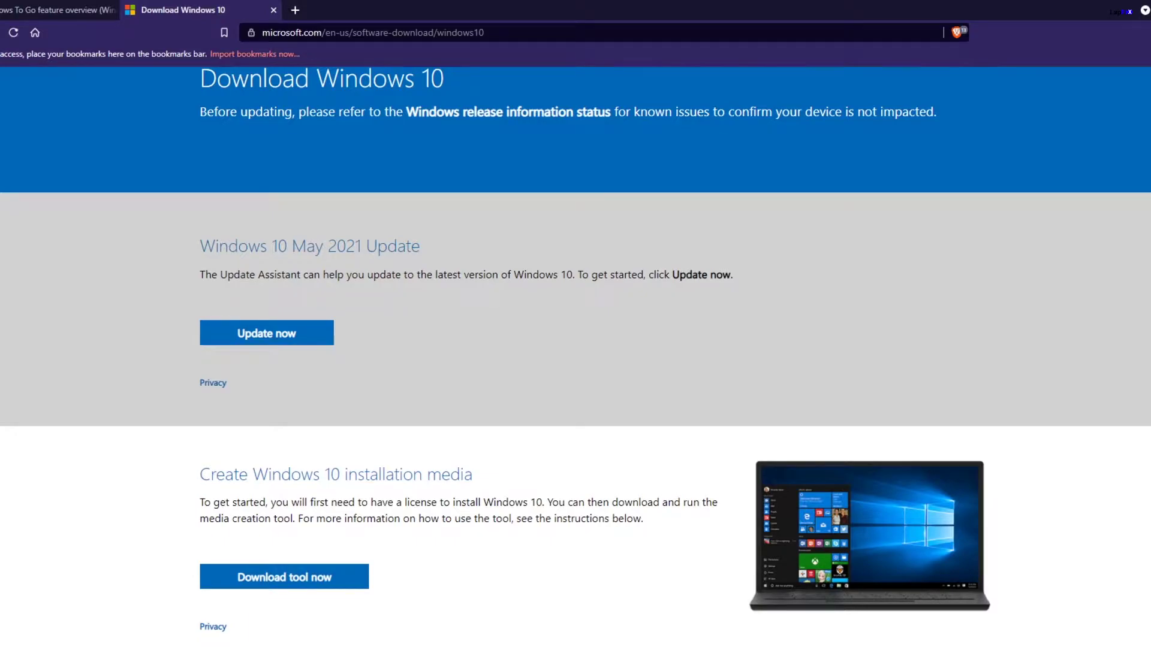
scroll(360, 483, up, 2)
click(14, 11)
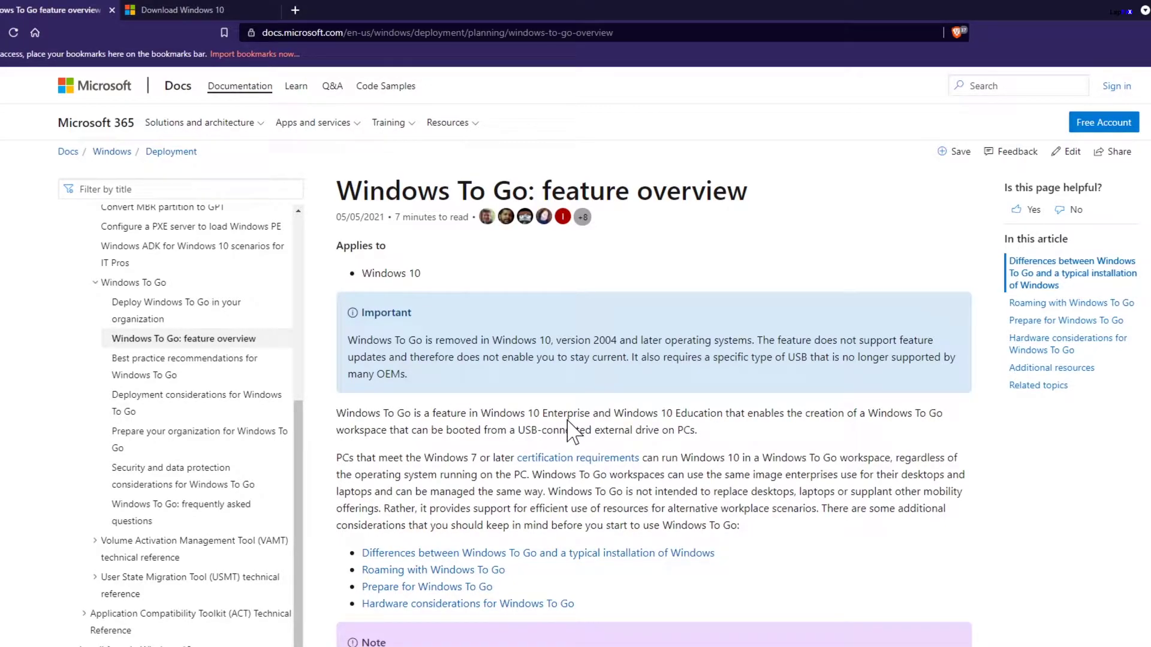
click(173, 10)
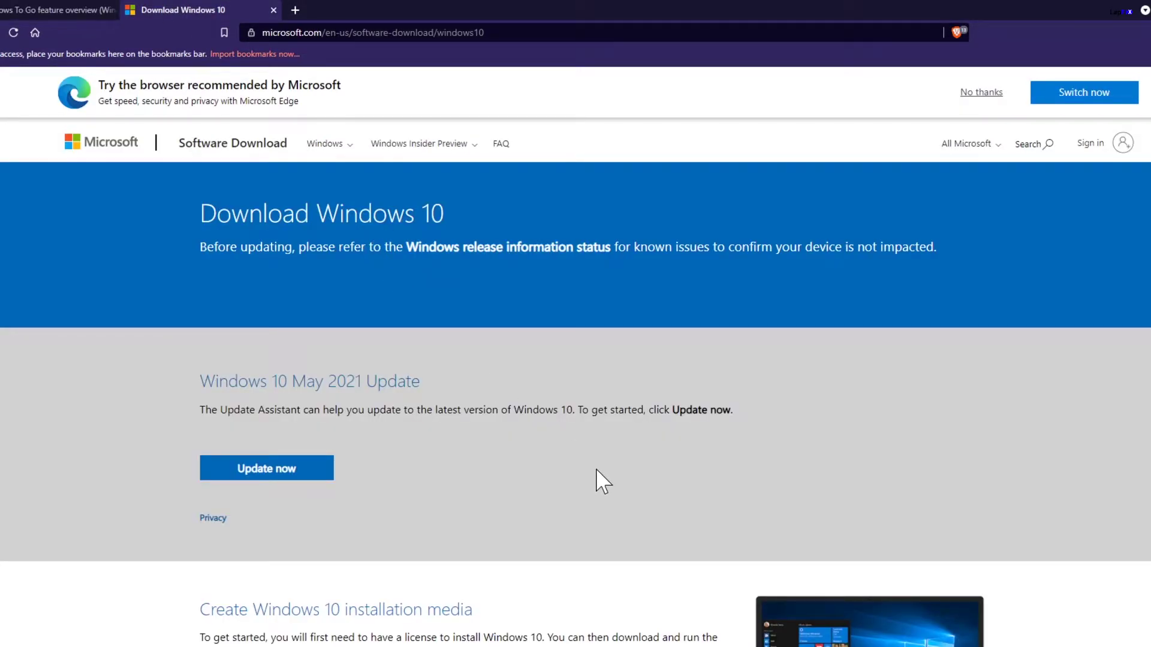
scroll(525, 437, down, 1)
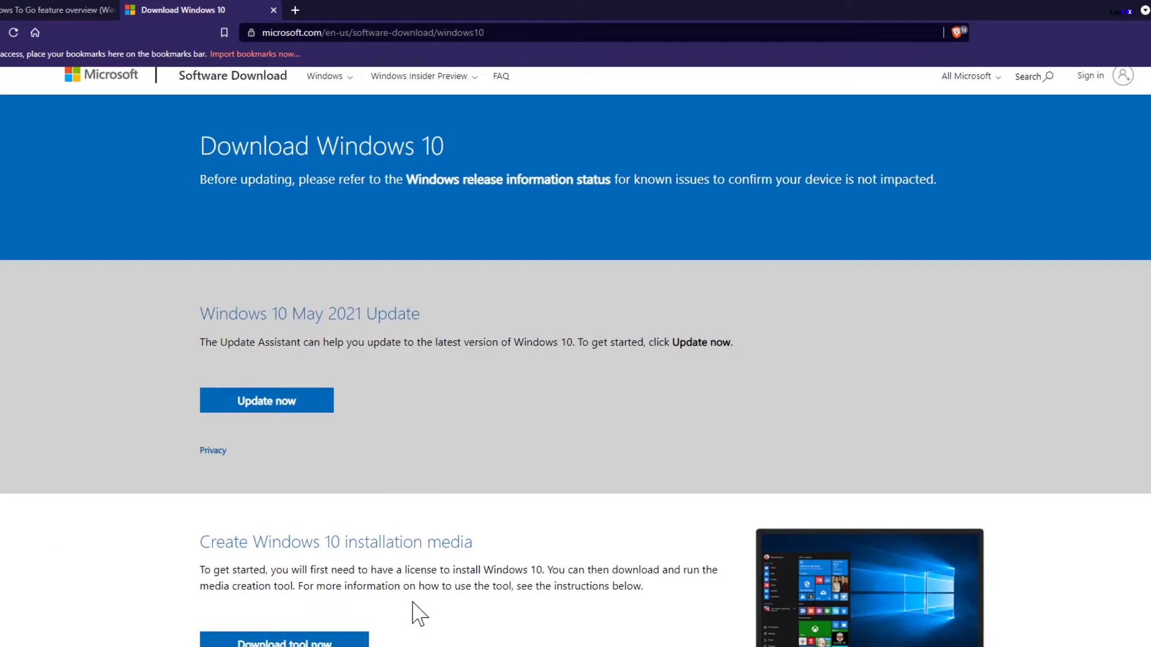
scroll(370, 529, down, 2)
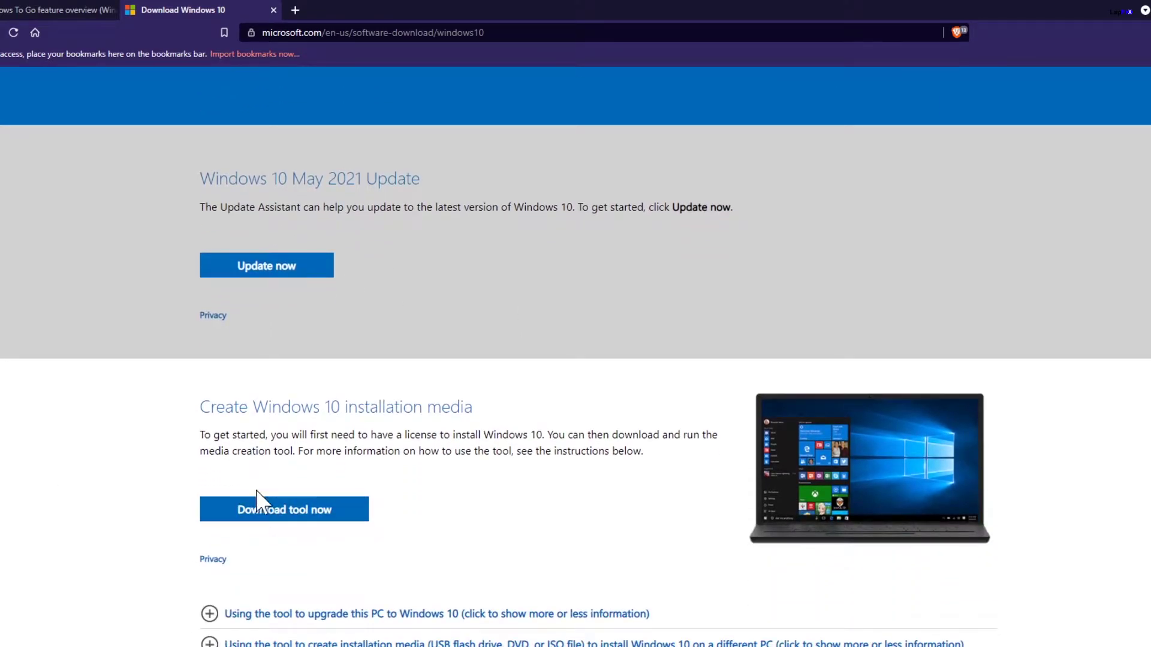
click(289, 519)
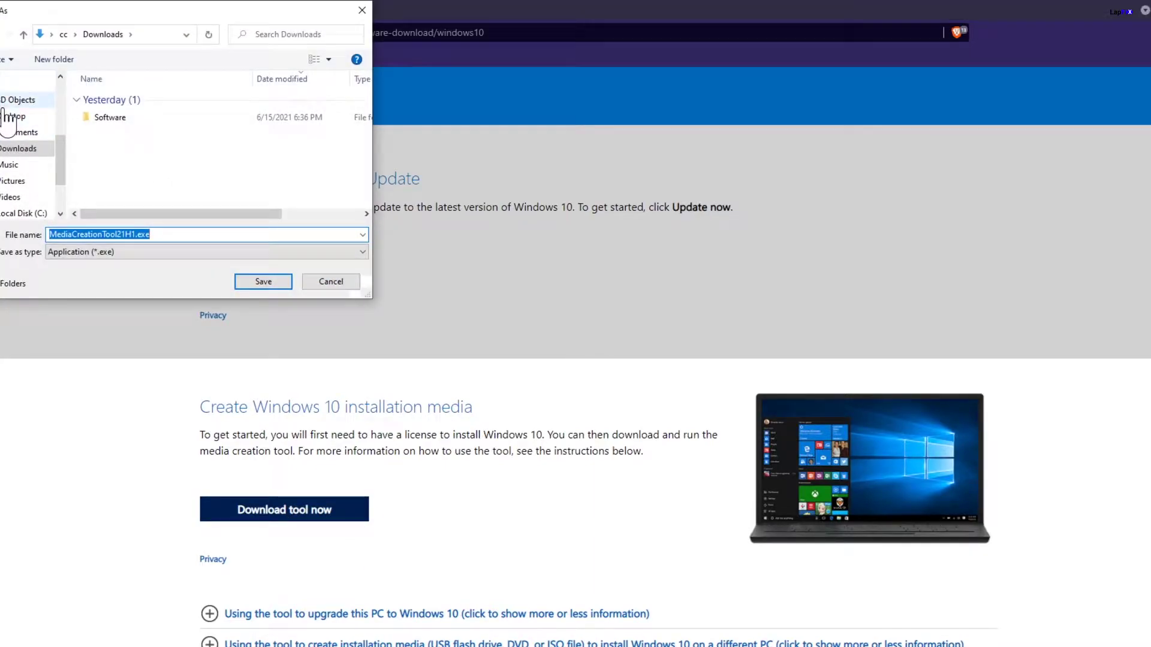
click(277, 284)
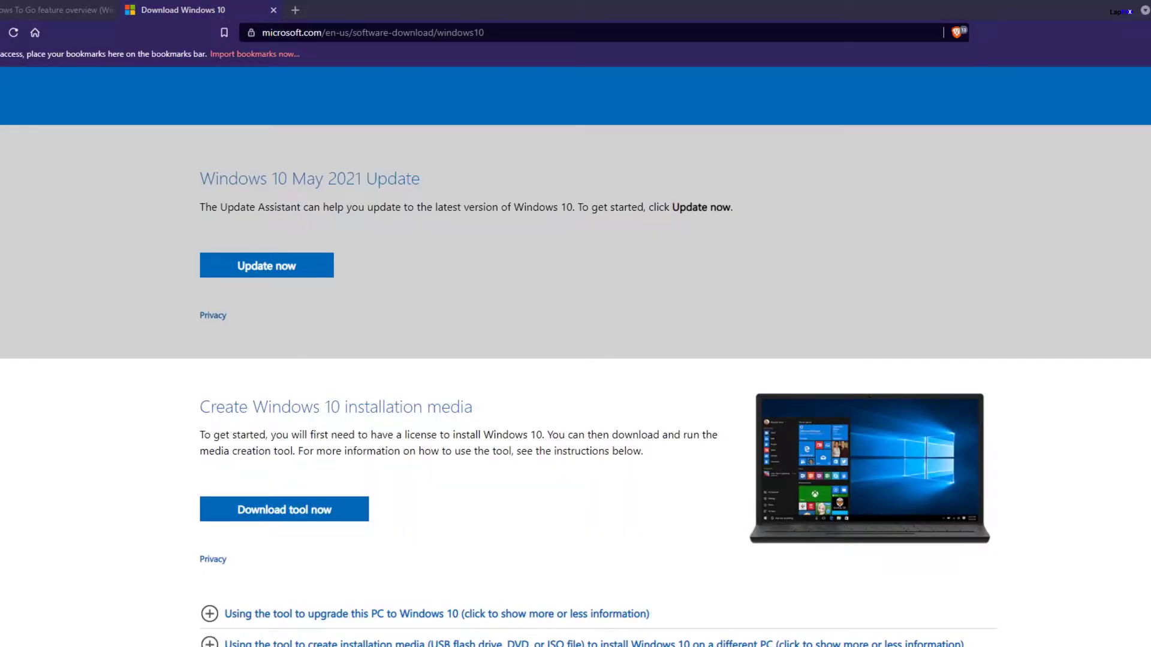
Accept the Windows 10 Setup license terms and choose to create installation media for another PC
drag(206, 442, 667, 156)
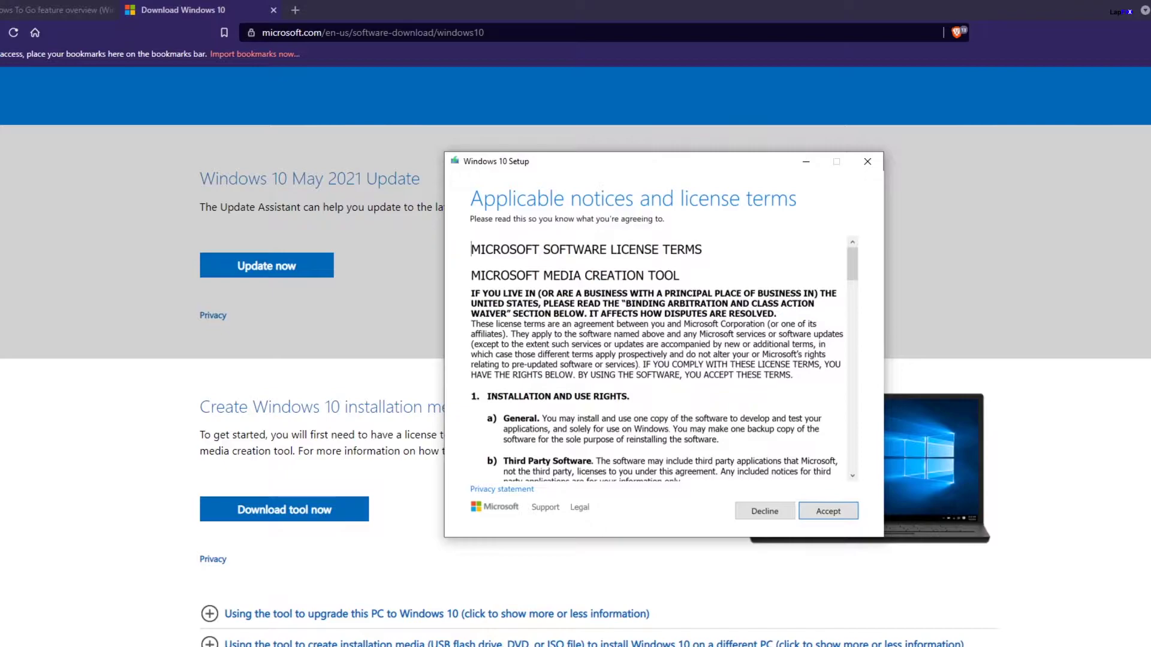
click(835, 510)
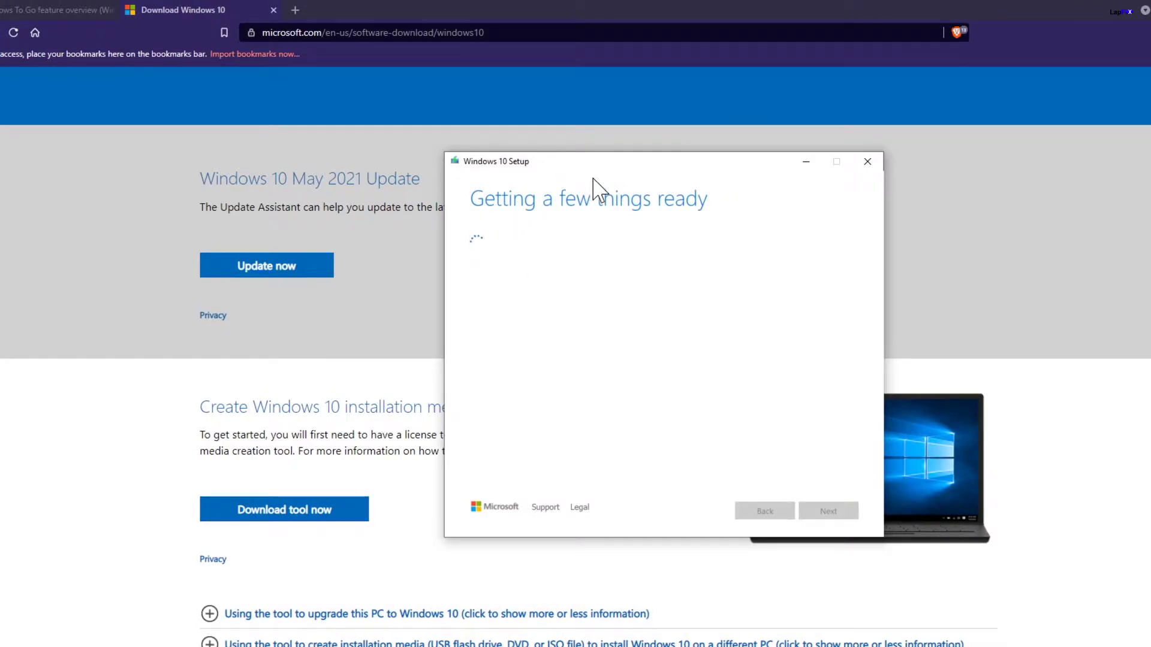
drag(590, 164, 538, 136)
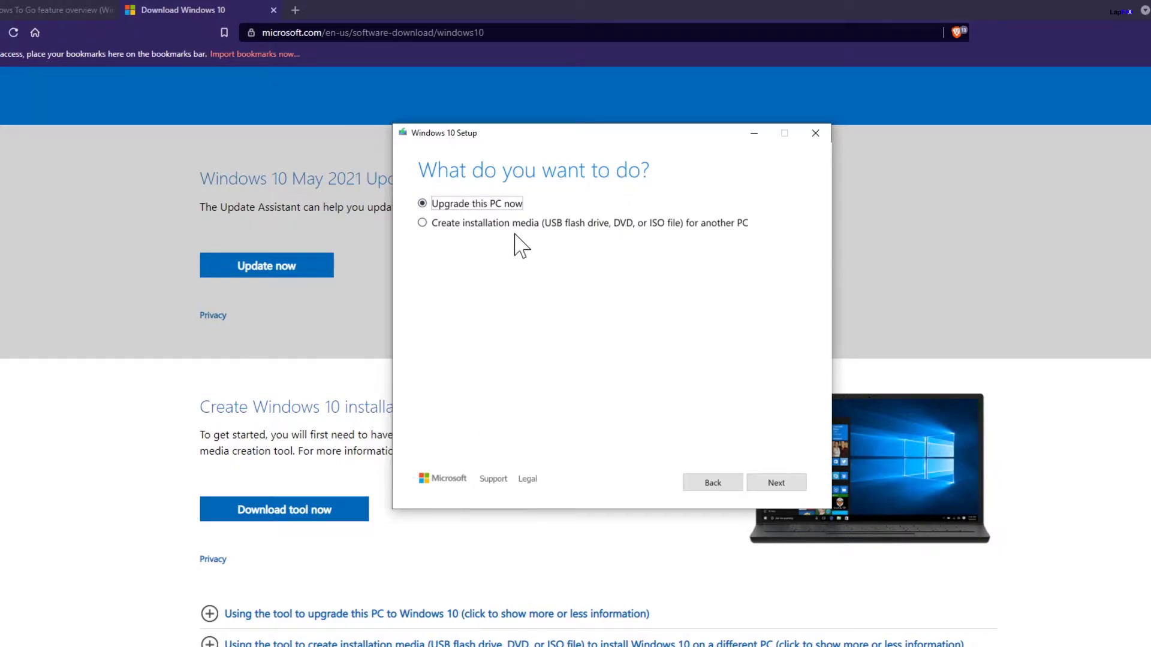
click(488, 224)
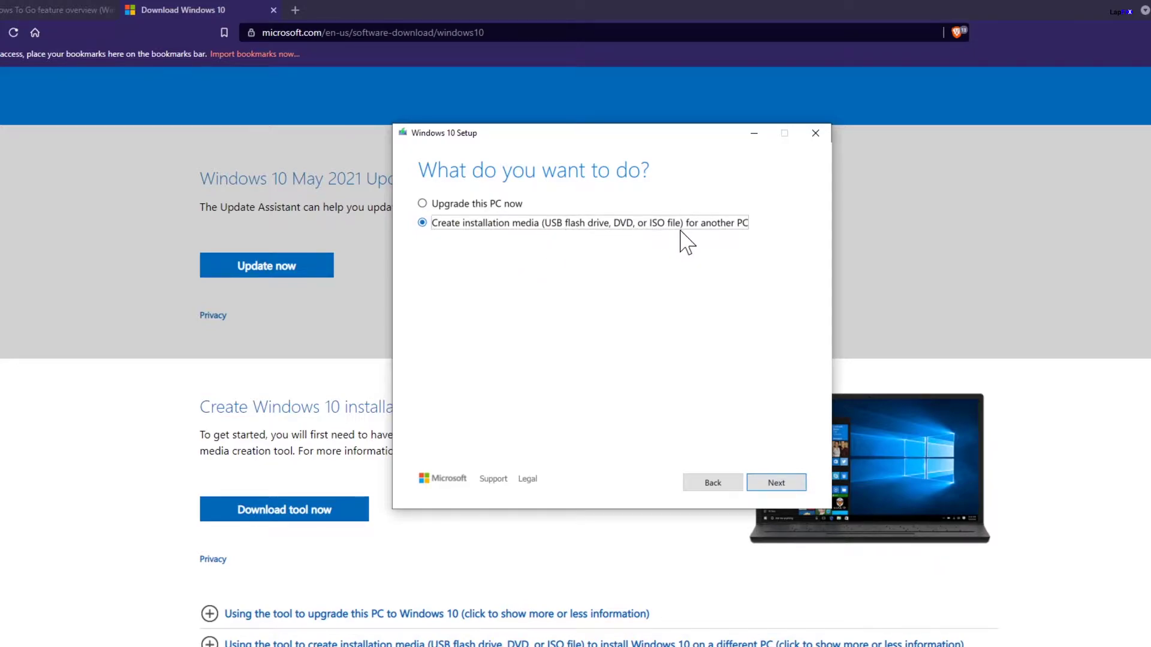
click(778, 483)
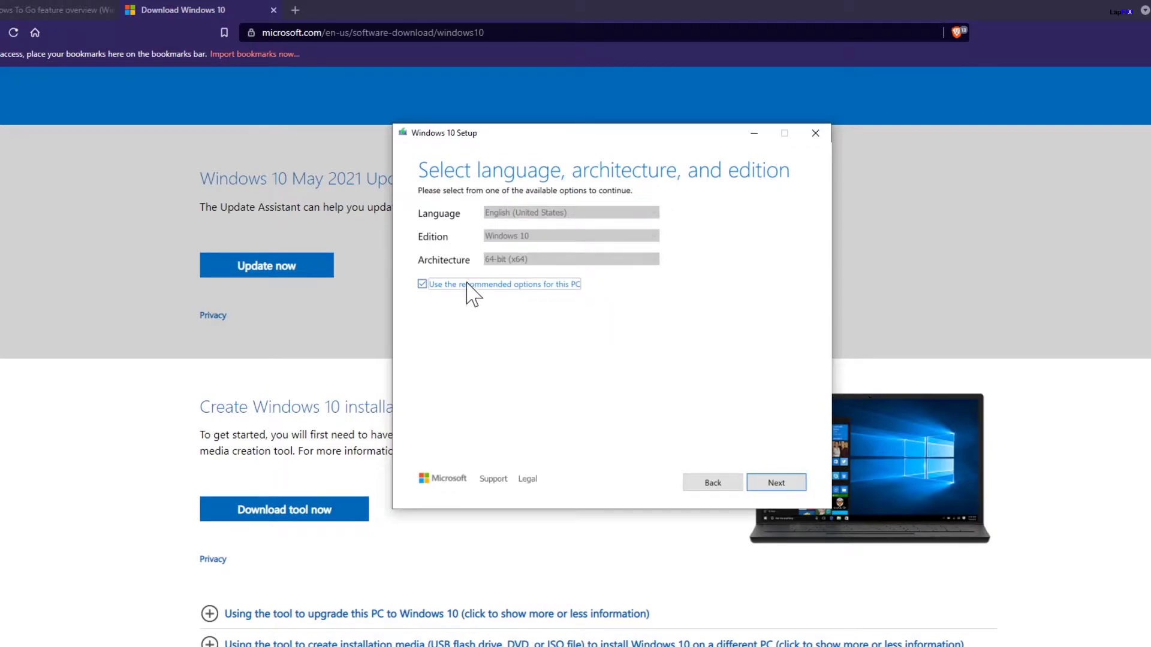
Turn off the recommended options, set the architecture to Both, and choose ISO file as the media to create
click(435, 285)
click(530, 261)
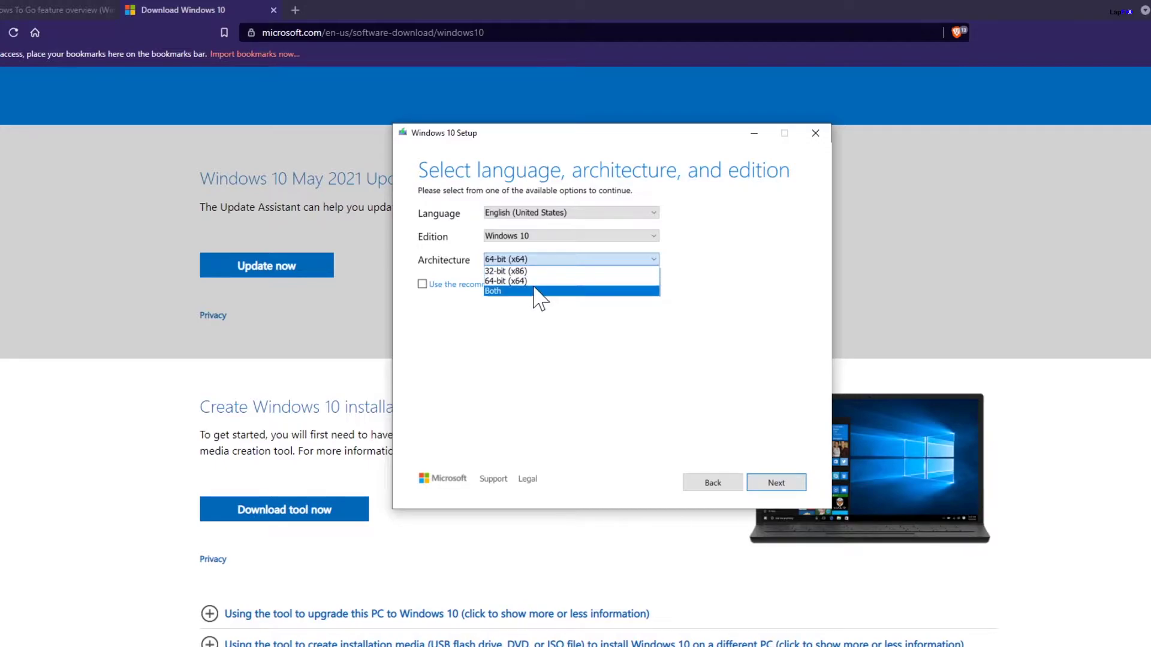
click(510, 291)
click(552, 237)
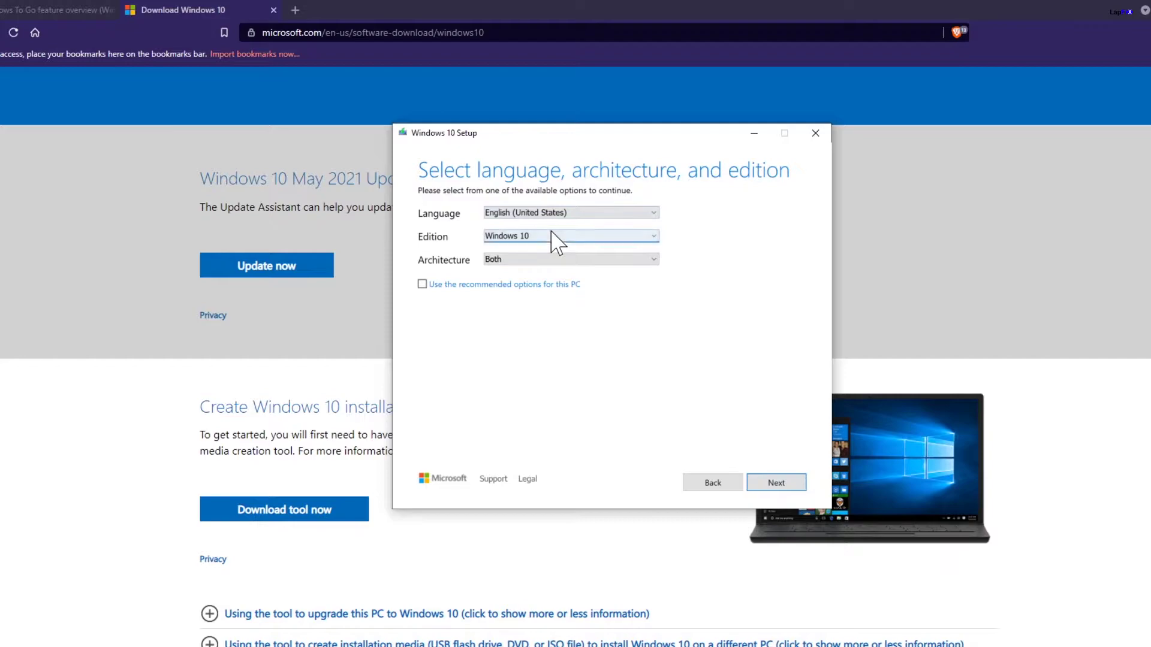
click(779, 482)
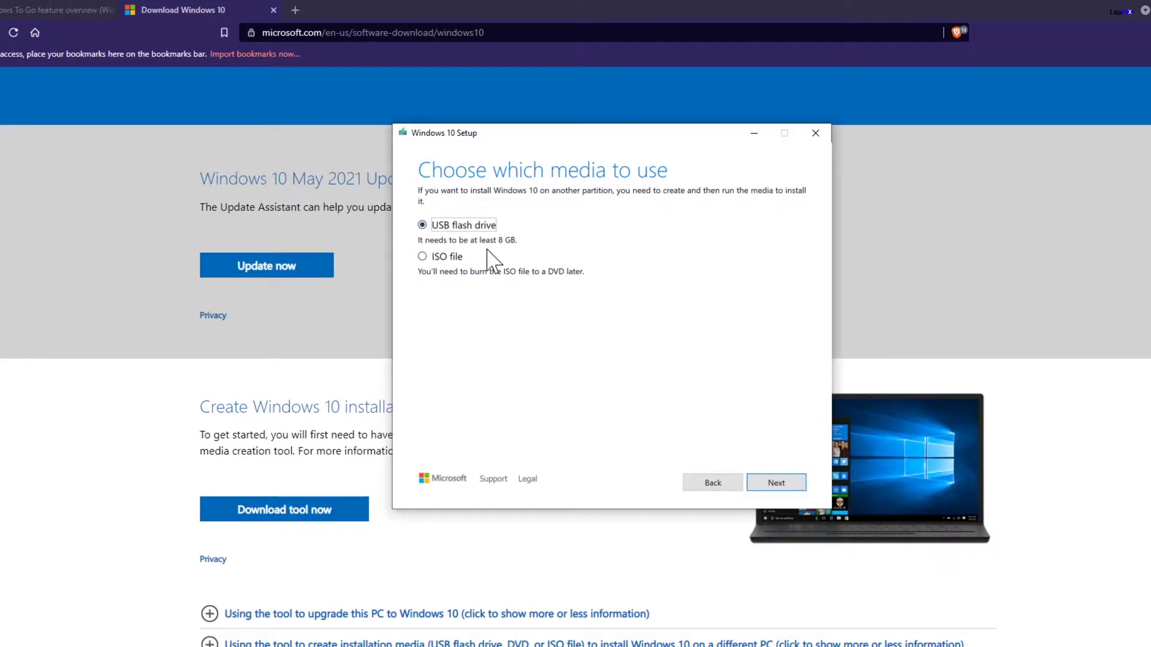
click(441, 257)
click(776, 482)
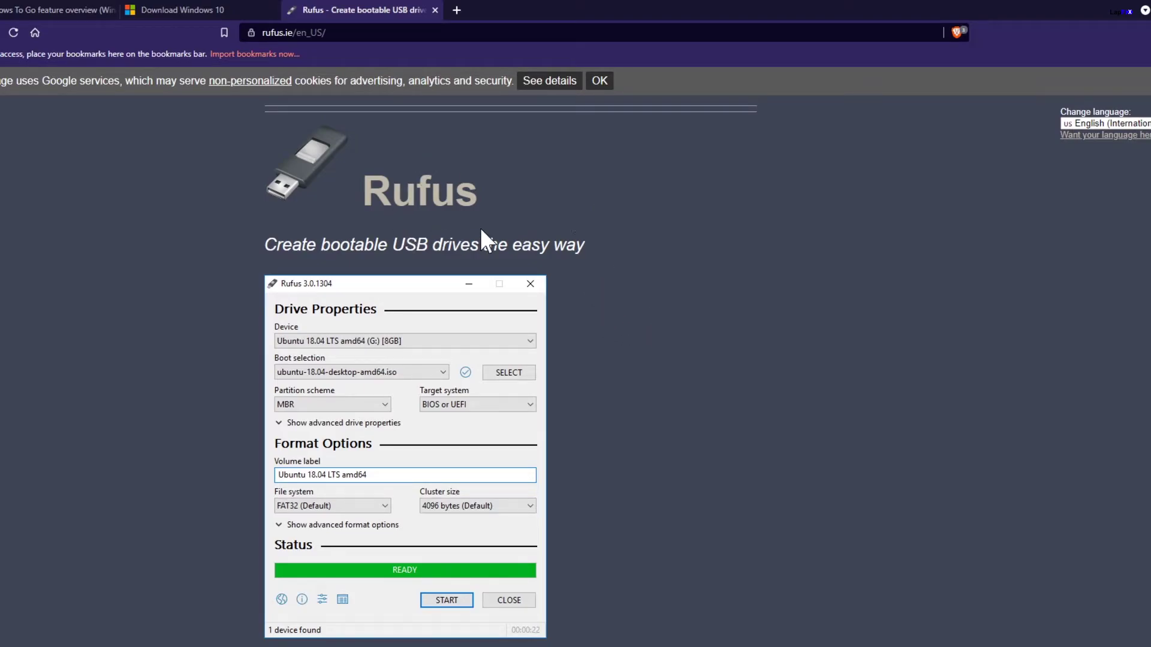
Examine the Rufus website's description and download section, and dismiss the save dialog for rufus-3.14p.exe
scroll(755, 377, down, 2)
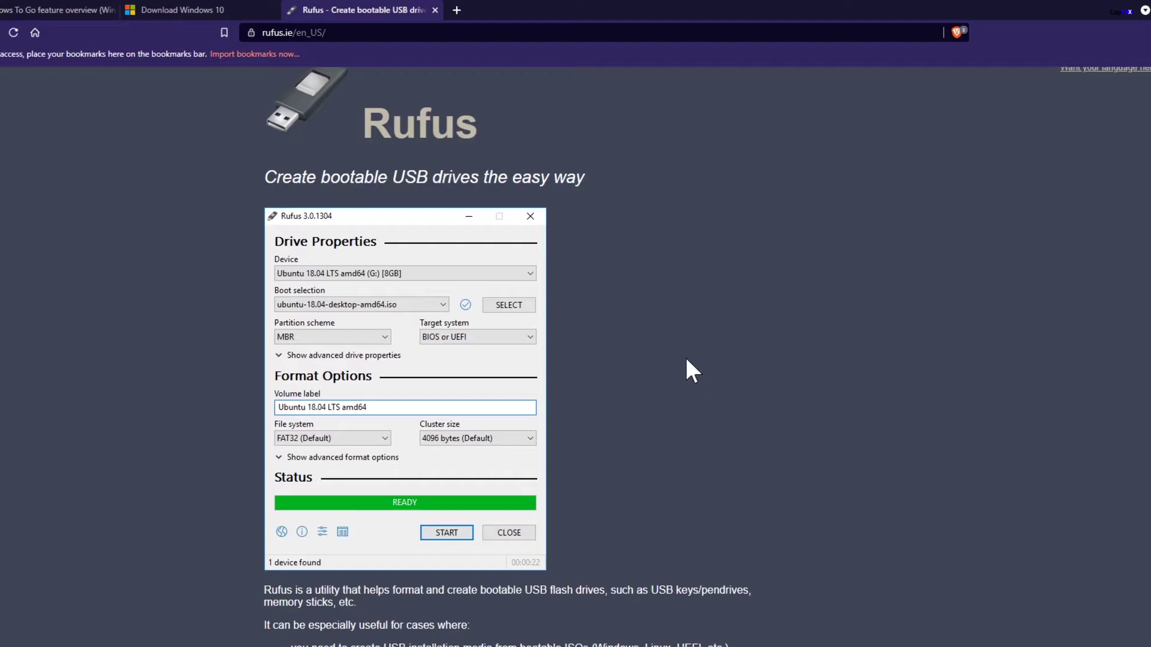
scroll(686, 360, down, 1)
scroll(686, 359, down, 1)
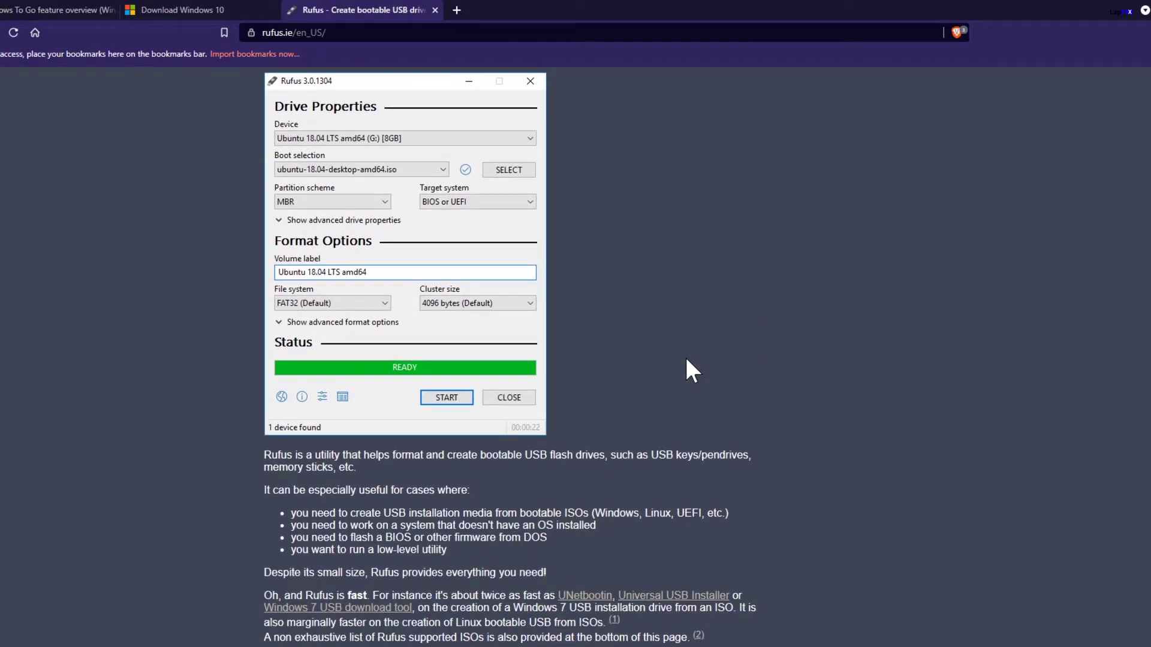
scroll(686, 359, up, 3)
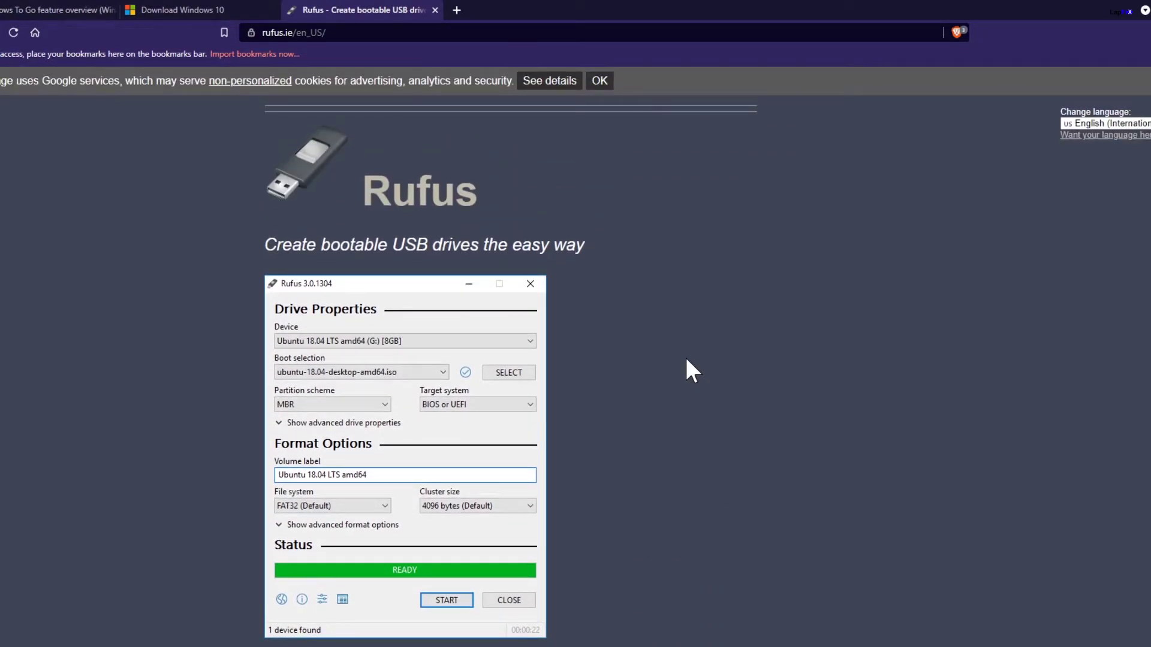
scroll(743, 417, down, 2)
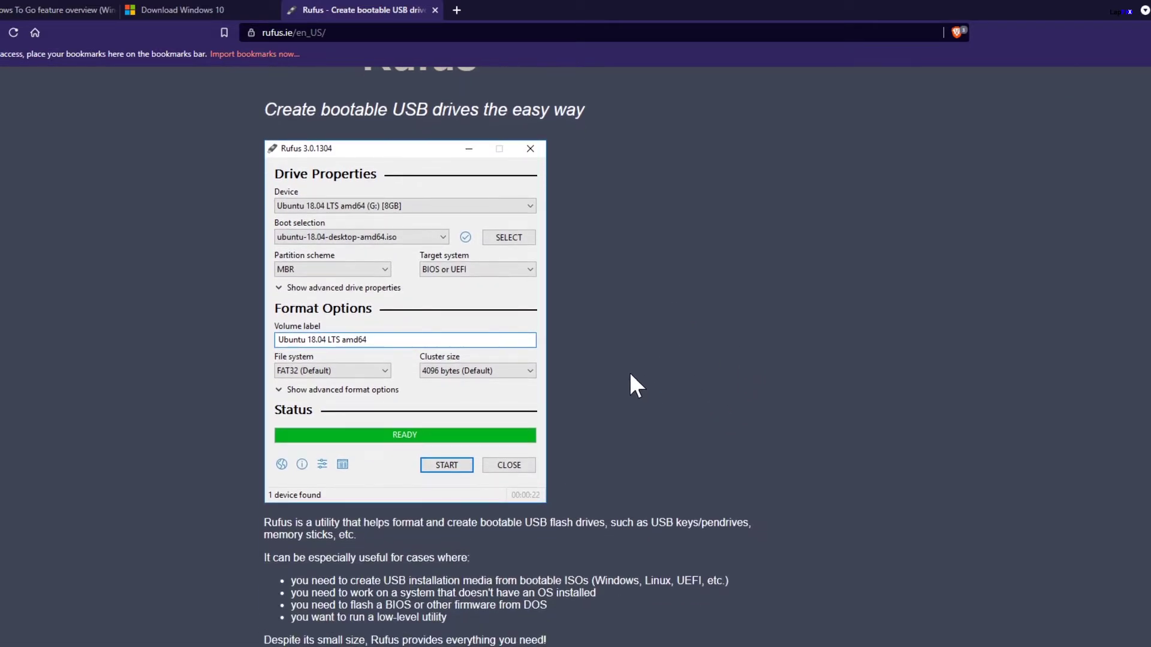
scroll(608, 358, down, 1)
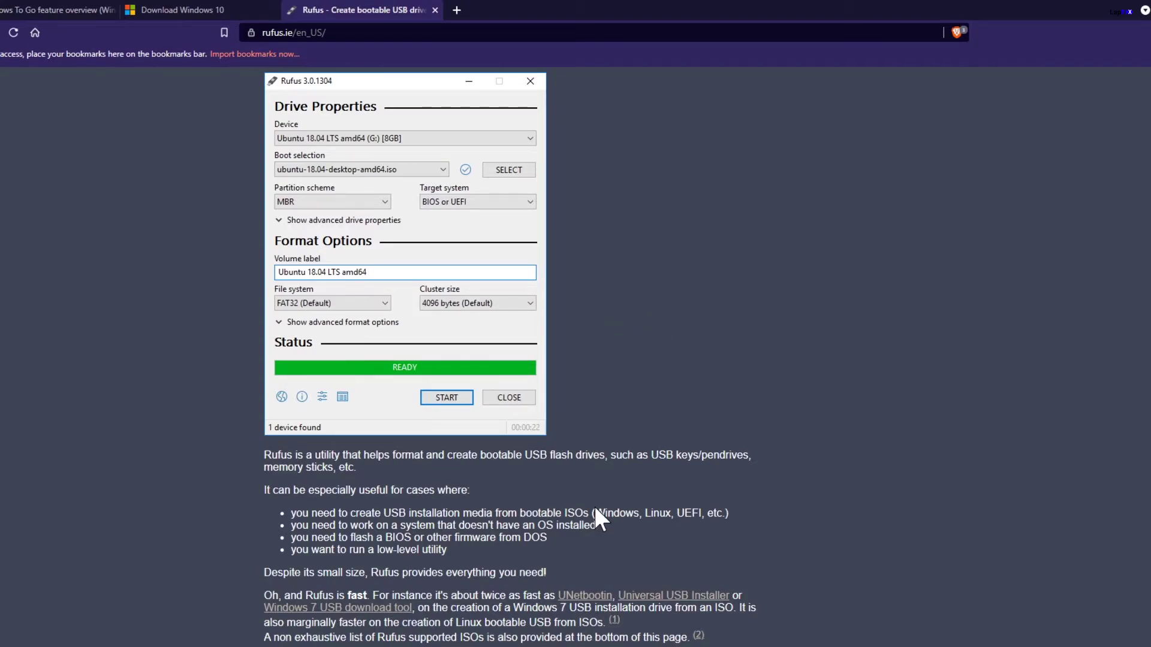
scroll(396, 567, down, 2)
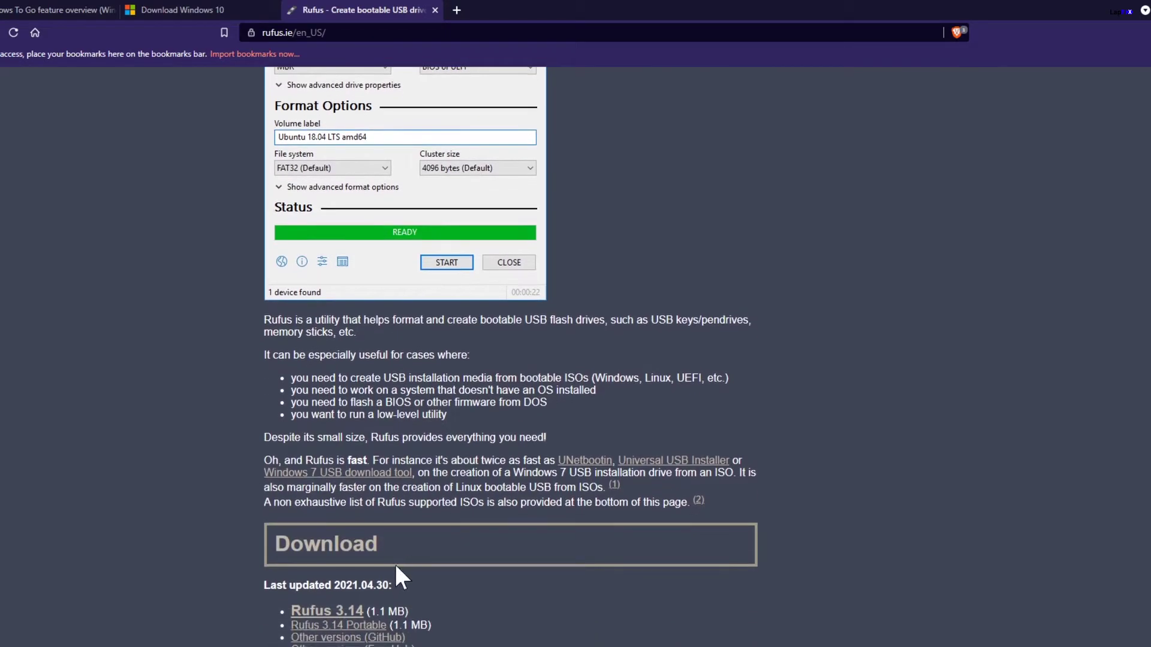
scroll(378, 508, down, 2)
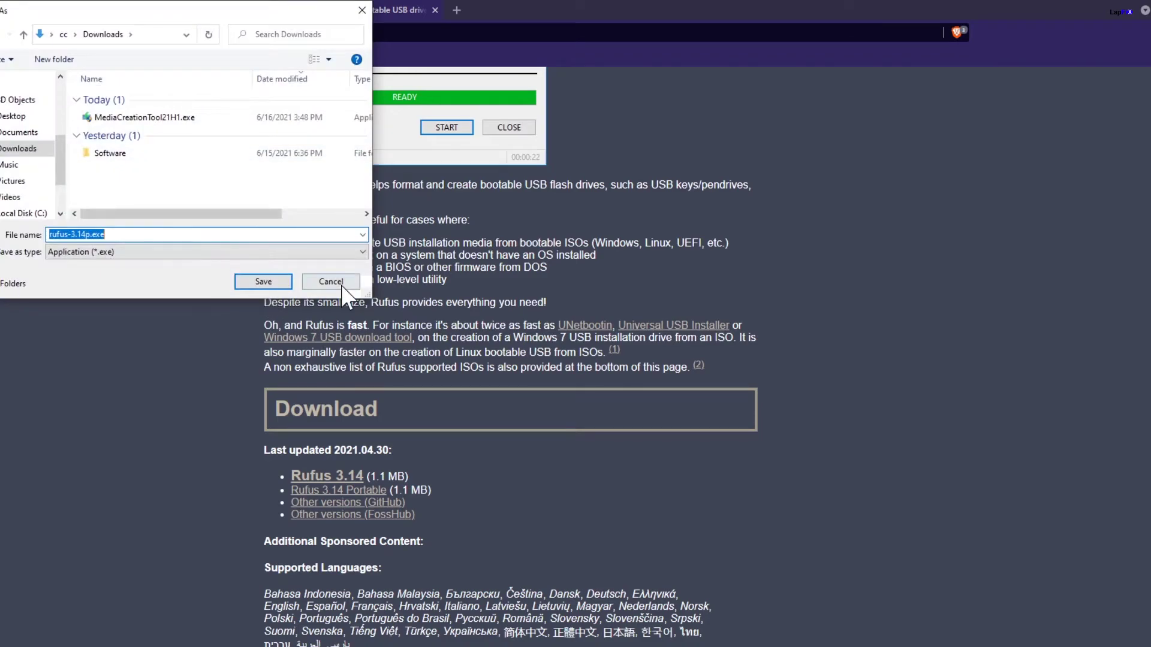
click(342, 286)
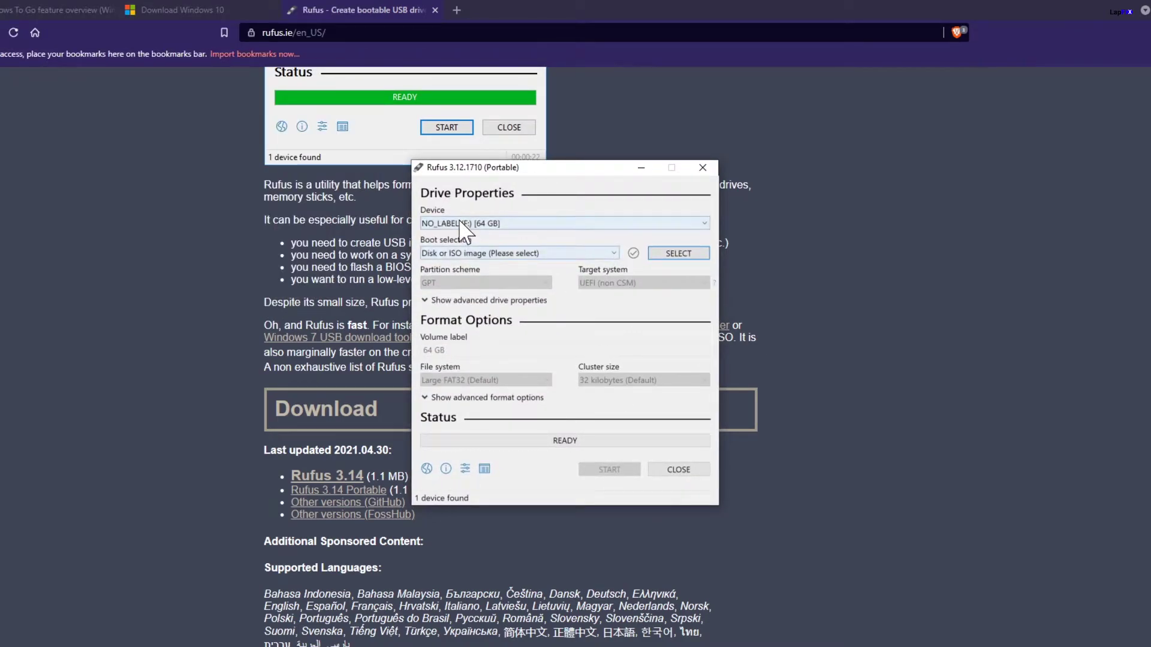
In Rufus, check that the 64 GB F: drive is the device and load Windows10_June 21.iso as the boot image
click(684, 227)
click(686, 231)
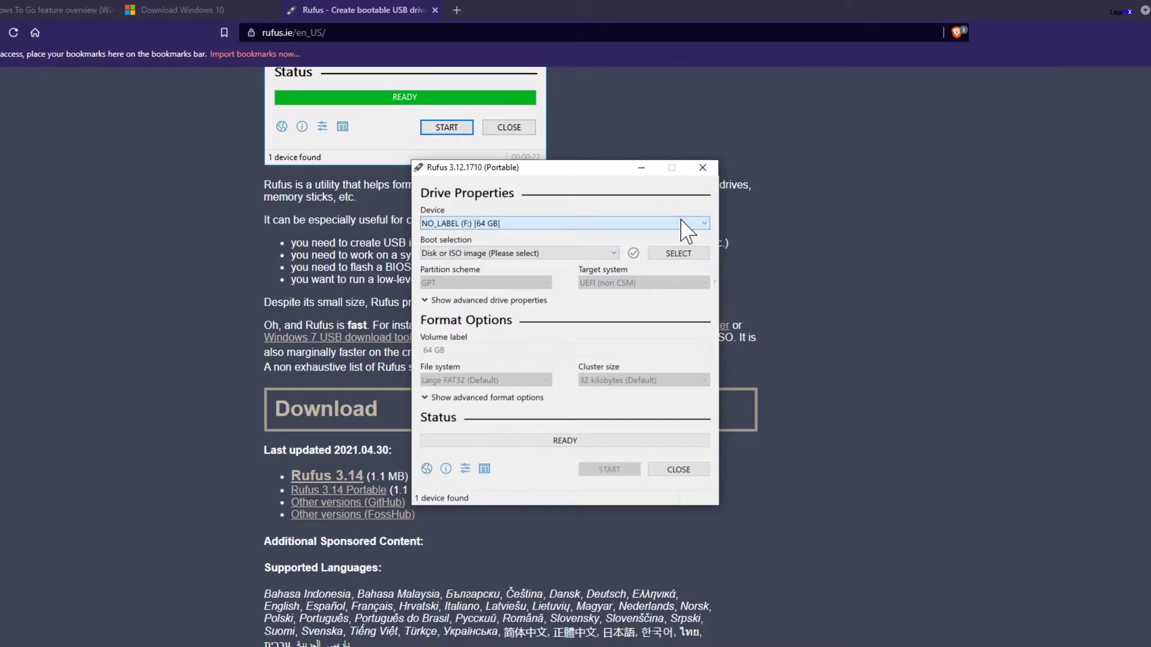
click(535, 226)
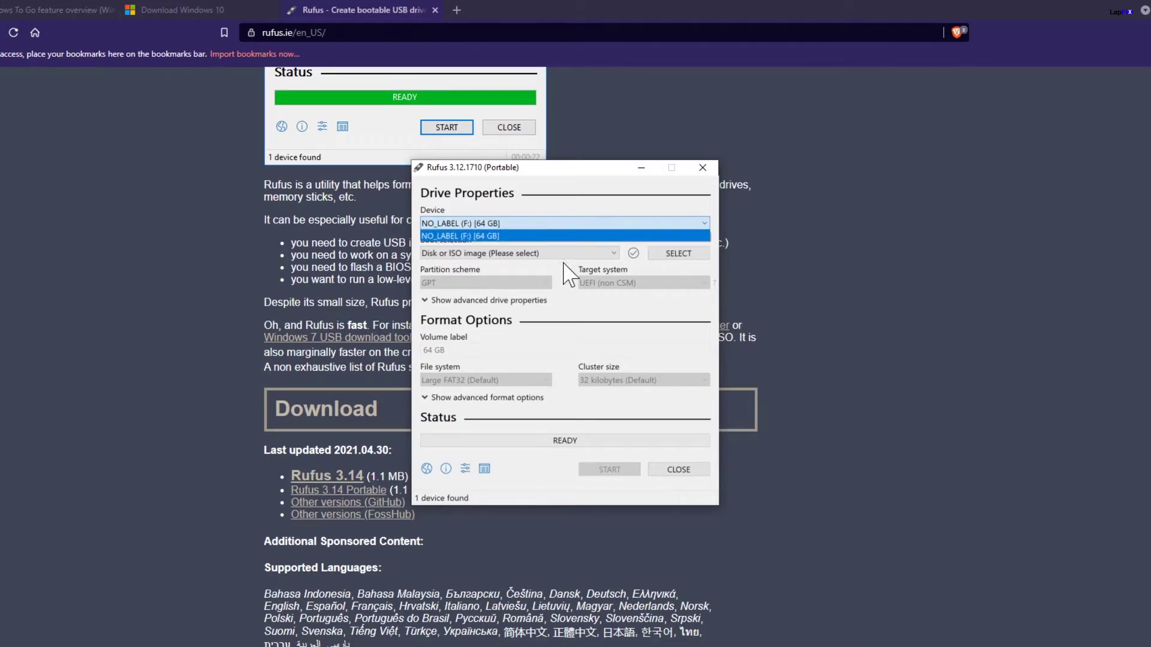
click(569, 296)
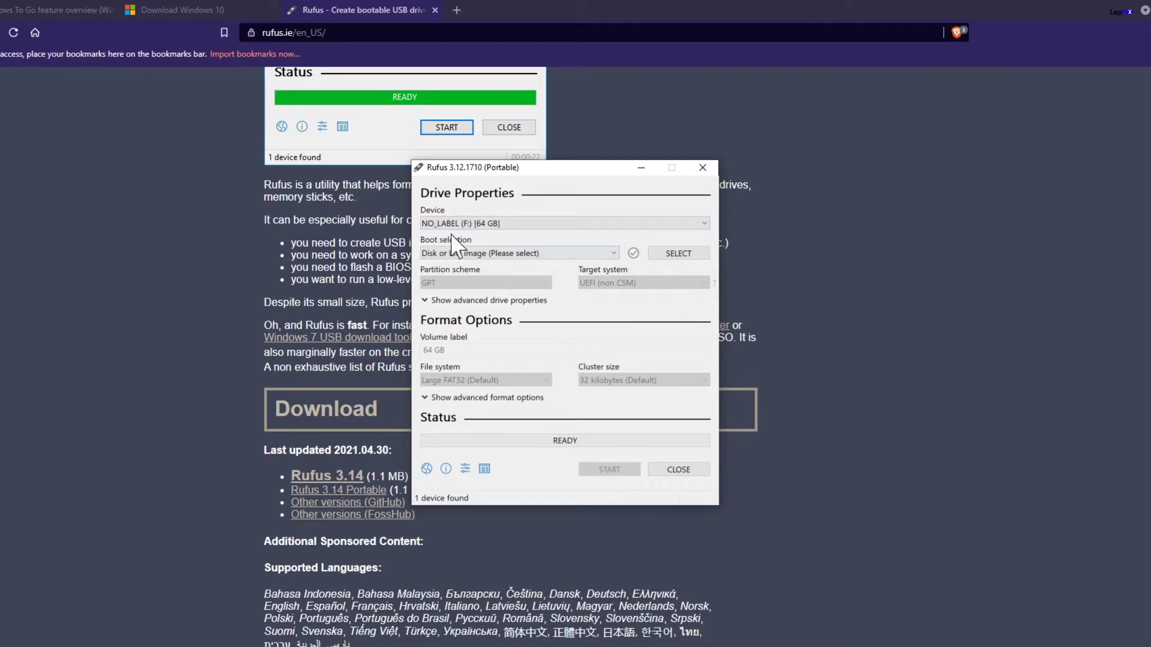
click(677, 255)
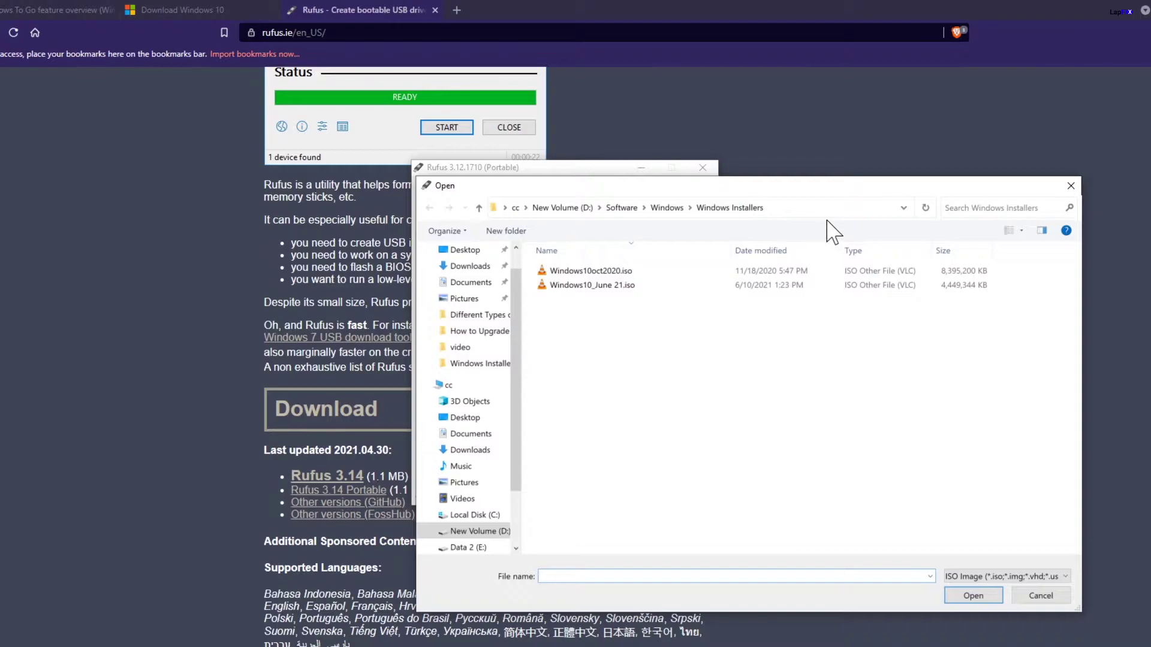
drag(780, 183, 724, 196)
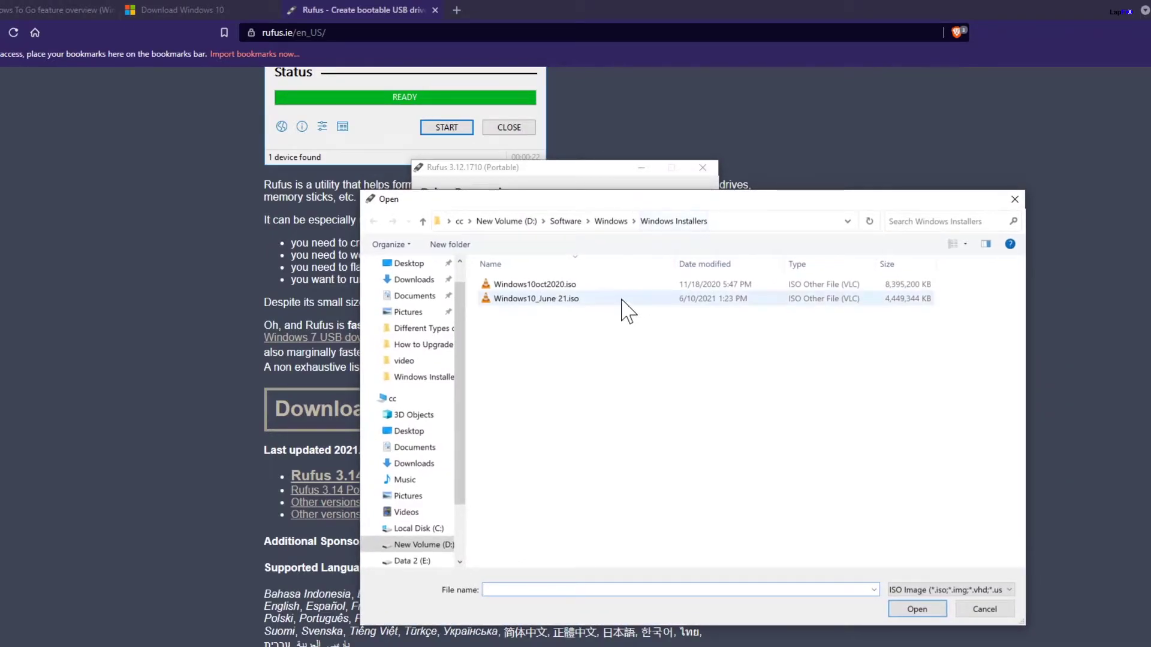
double_click(550, 298)
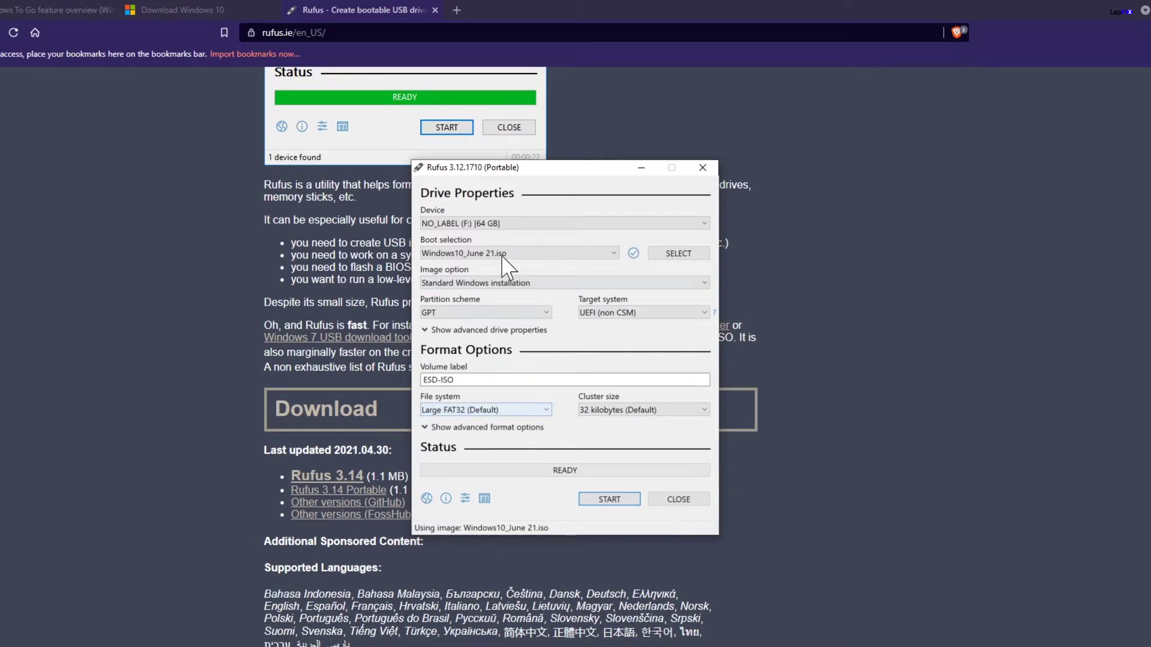
Set the image option to Windows To Go and replace the volume label with one starting with Win10Boo
click(512, 282)
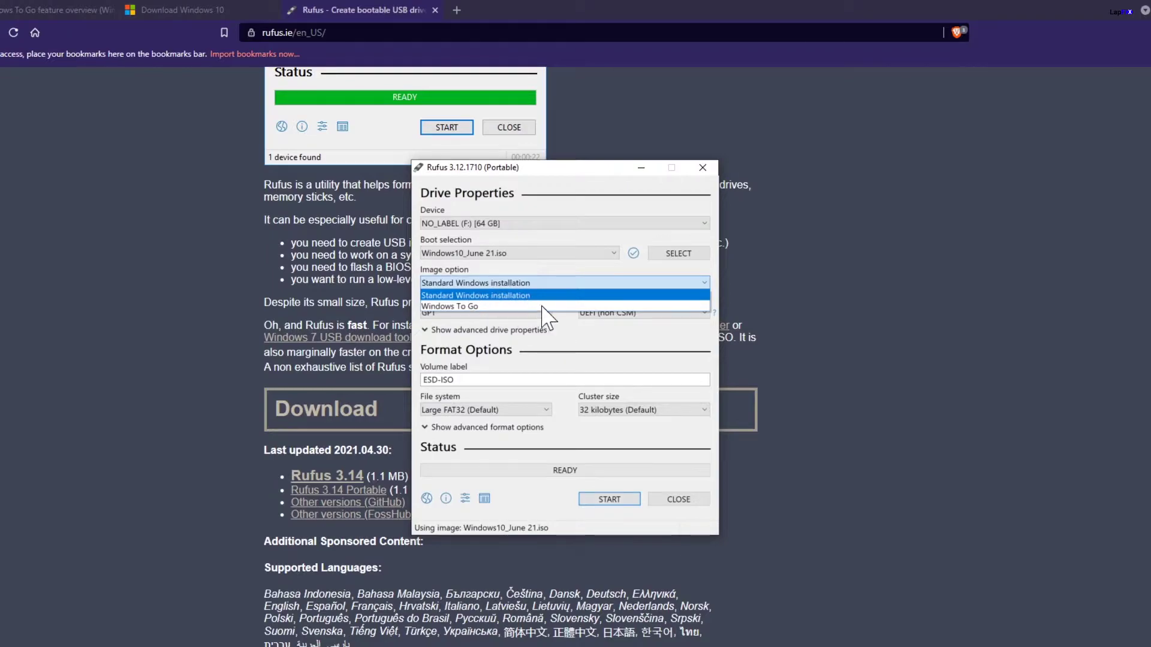
click(463, 306)
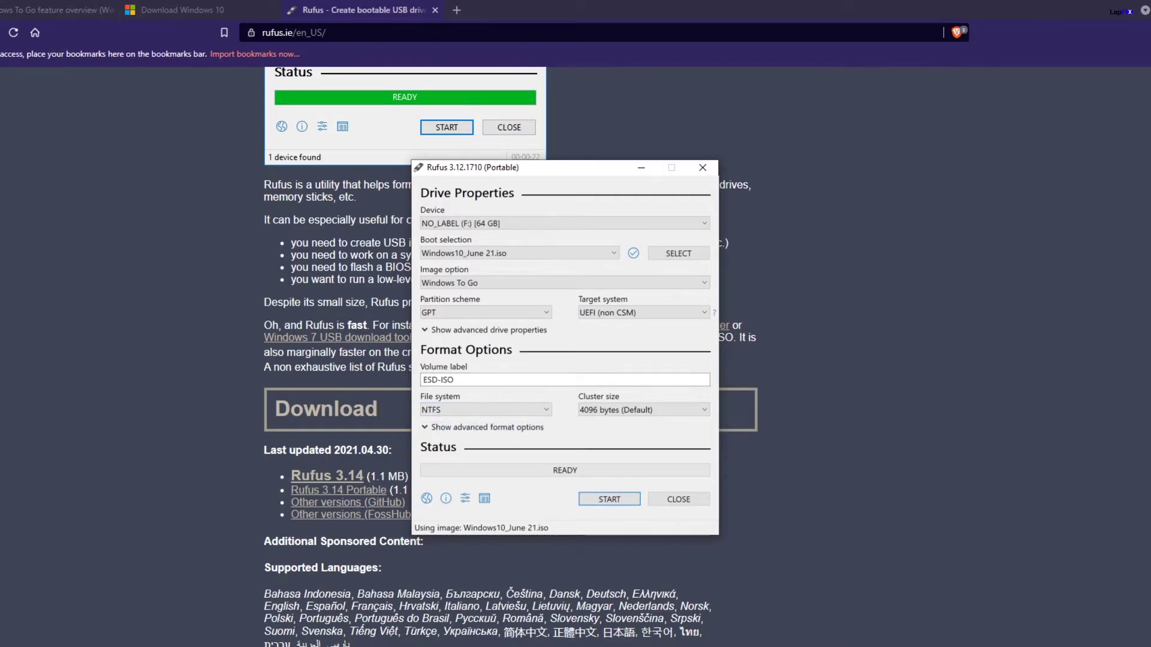
double_click(444, 379)
key(BackSpace)
Start creating the Windows To Go drive, accept the Windows 10 version selection, and confirm erasing the 64 GB F: drive
click(611, 501)
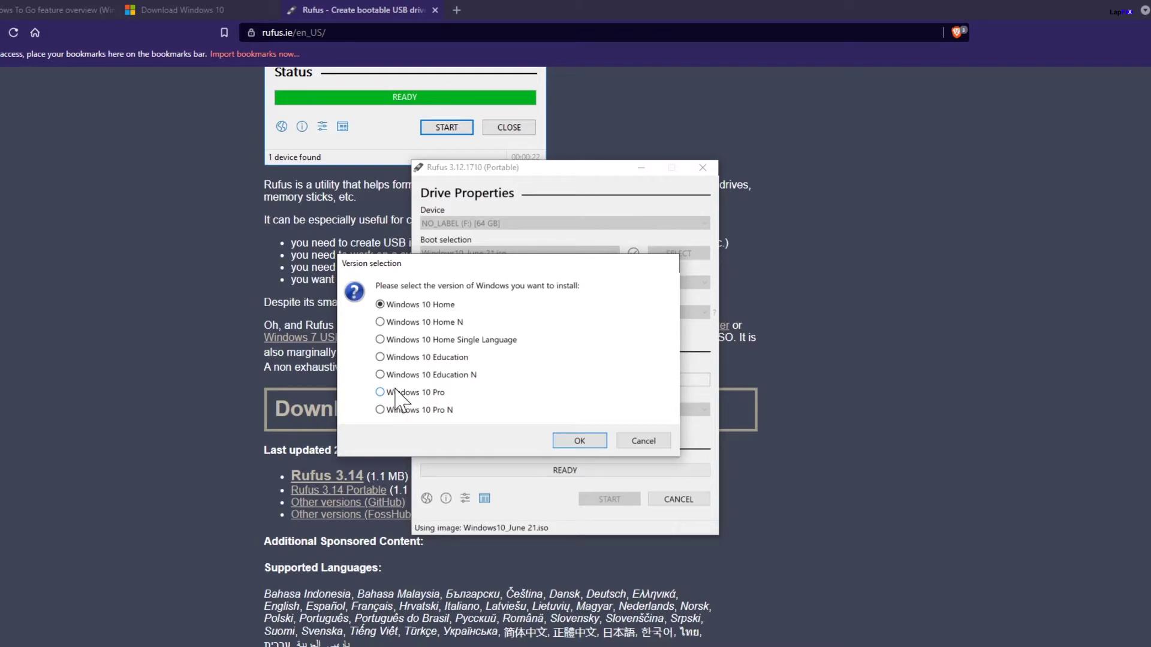
click(600, 443)
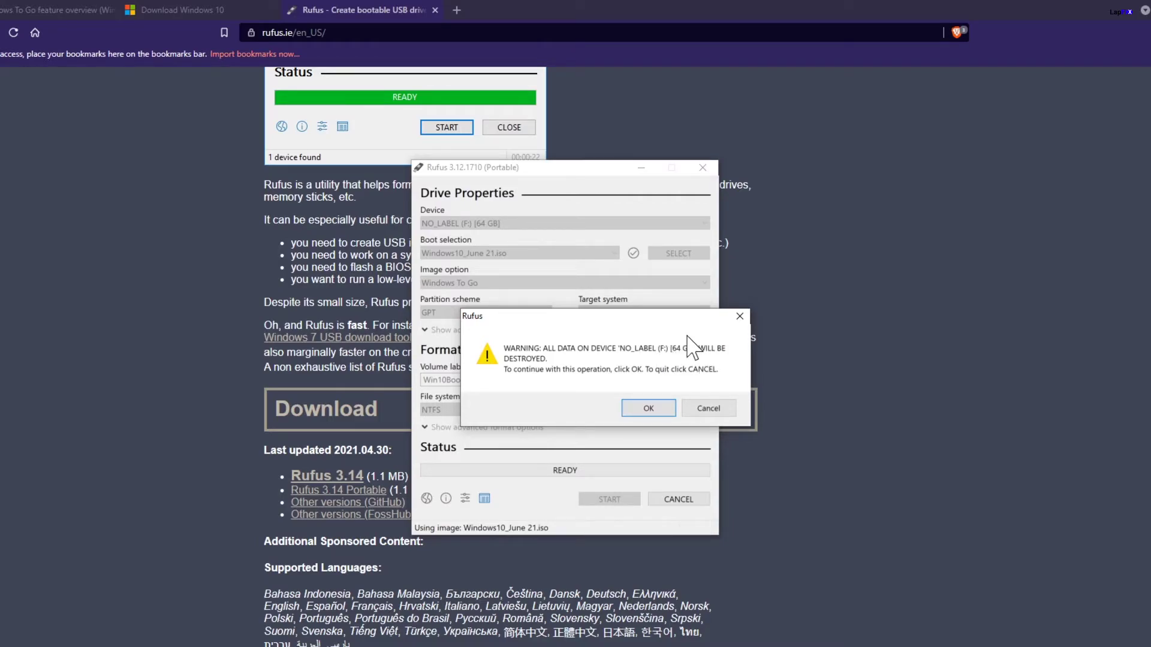
click(668, 408)
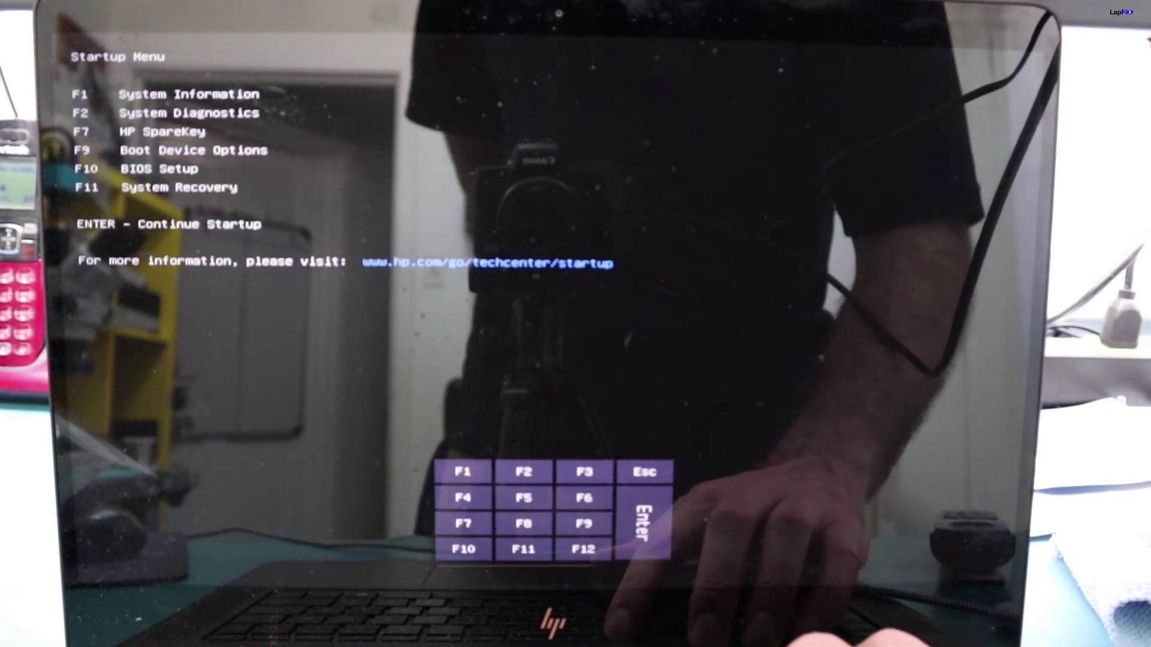
From the HP laptop's startup menu, open the boot device options and choose the Transcend USB Hard Drive (UEFI) entry
key(F9)
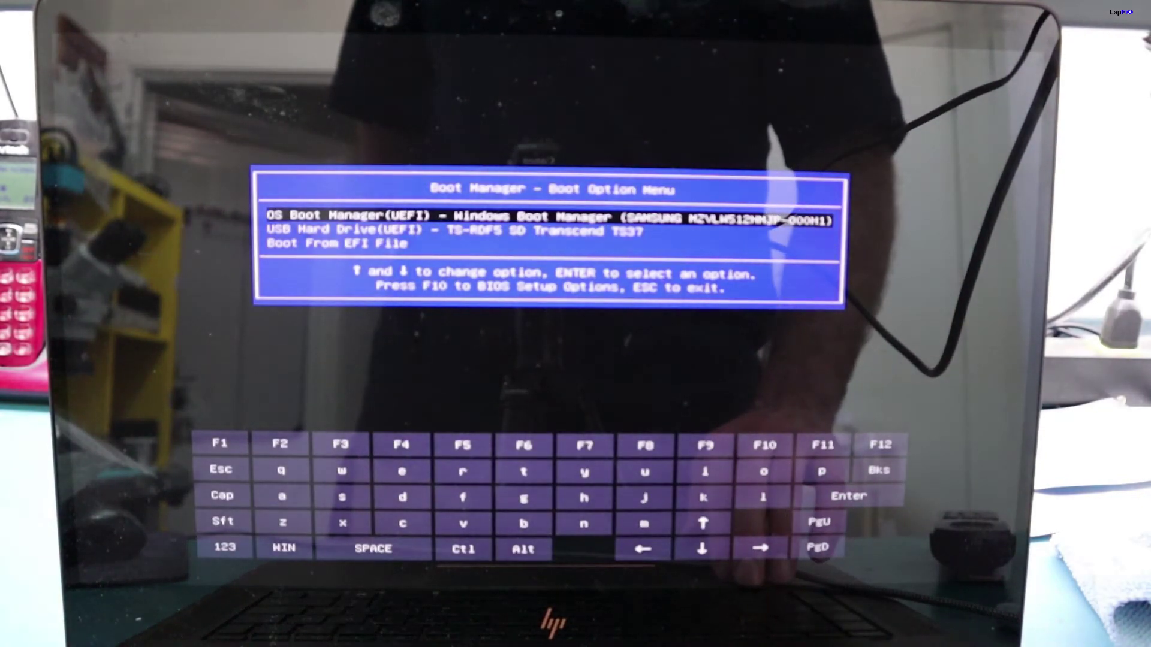
key(Down)
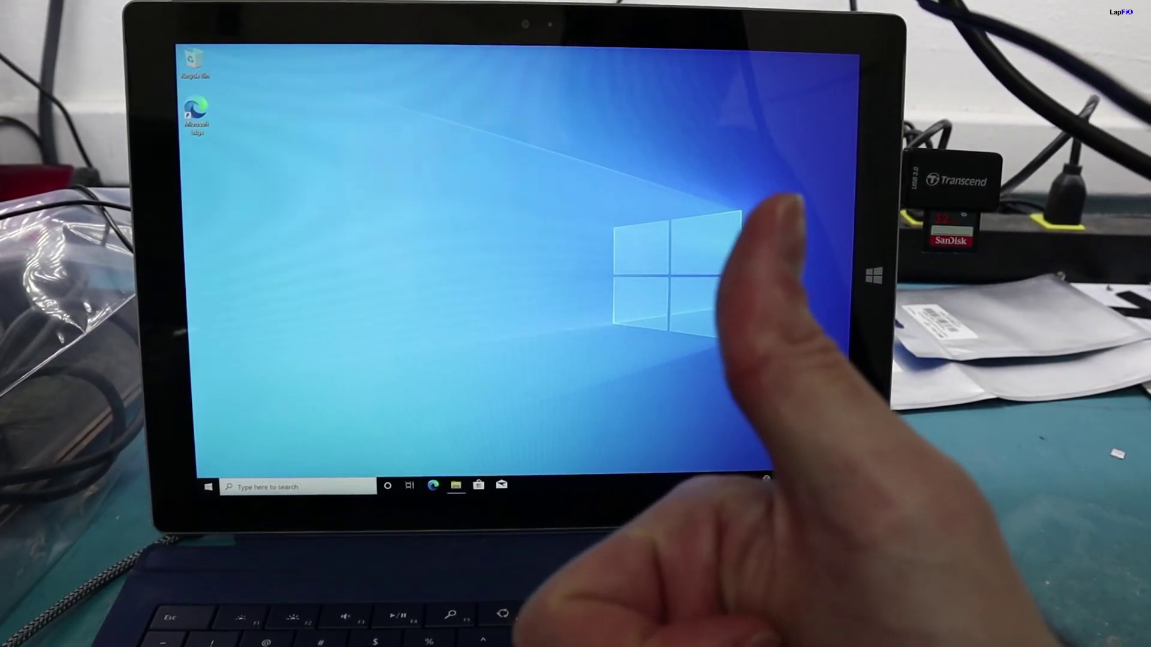
On the booted portable Windows desktop, open the Documents folder and go to This PC to examine its drives
click(206, 488)
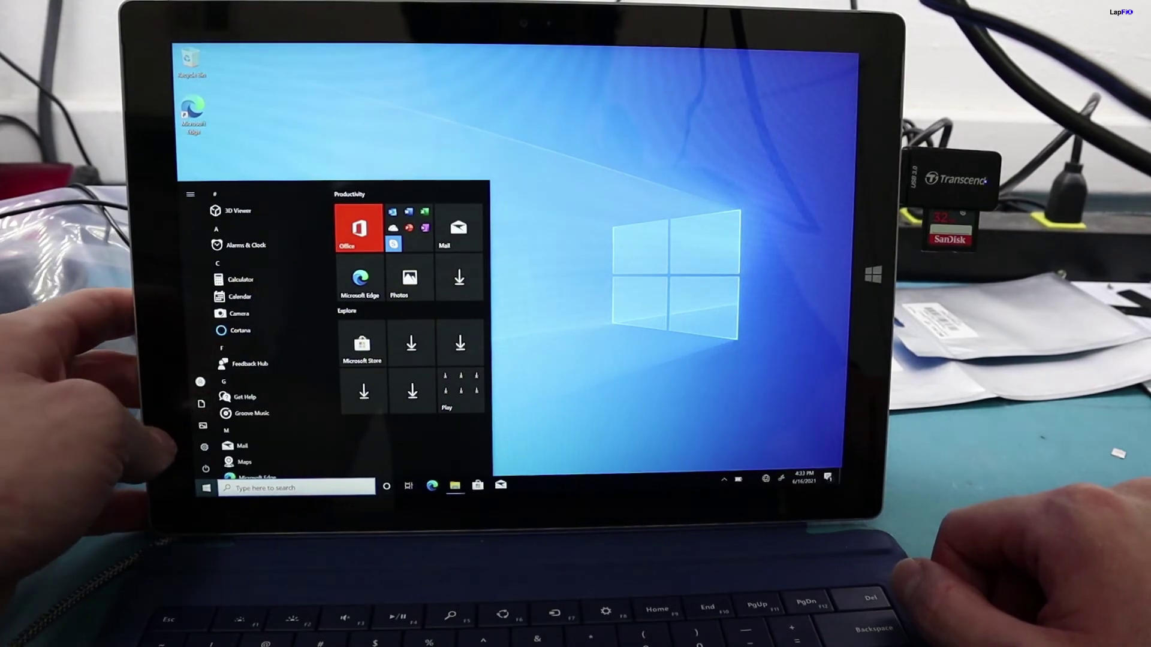
click(202, 403)
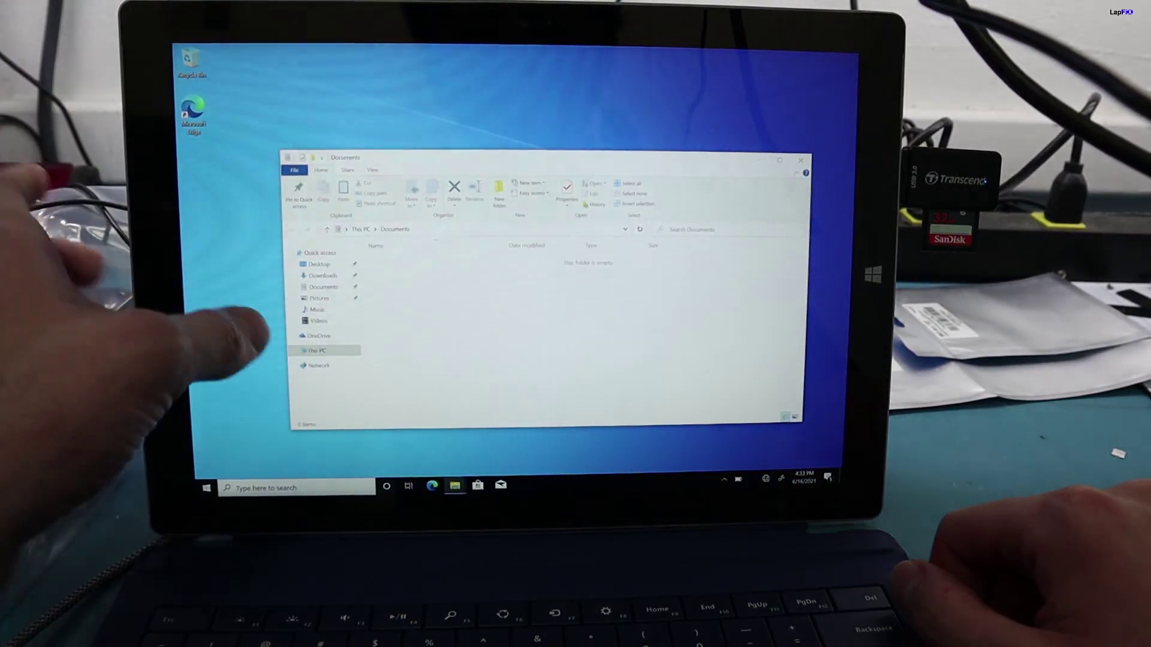
click(324, 351)
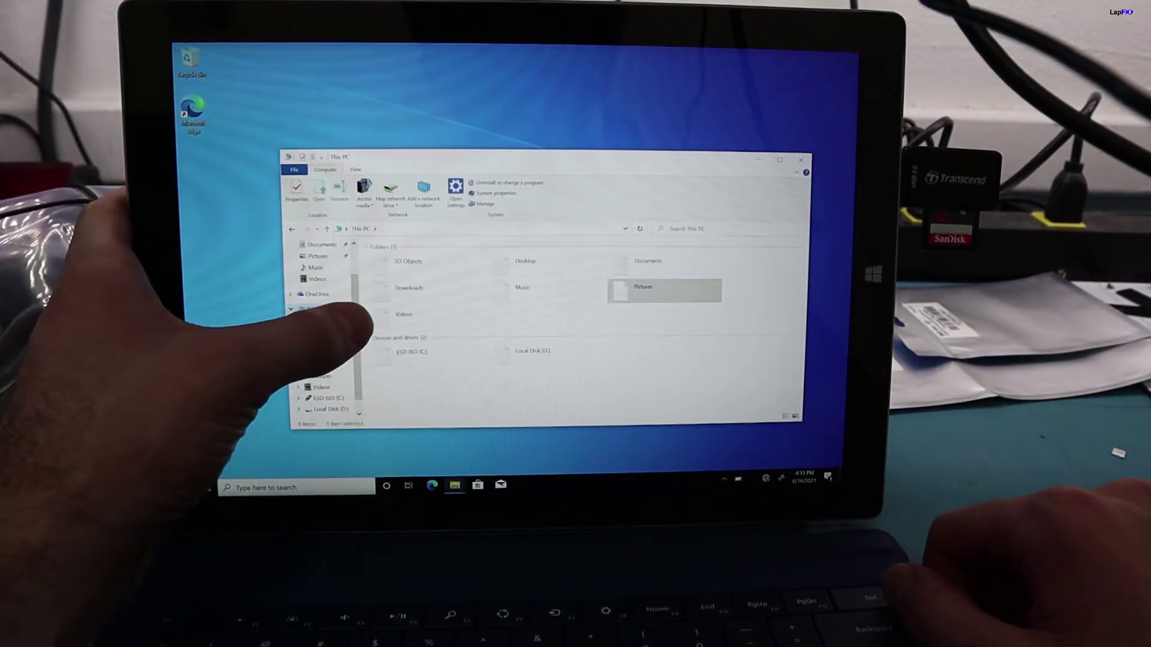